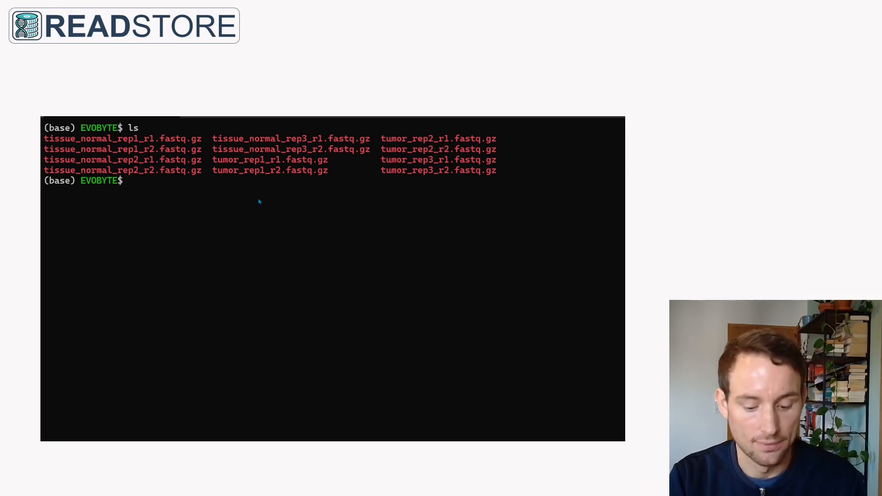
Step: Display the help of the readstore command-line tool with readstore -h
text(r)
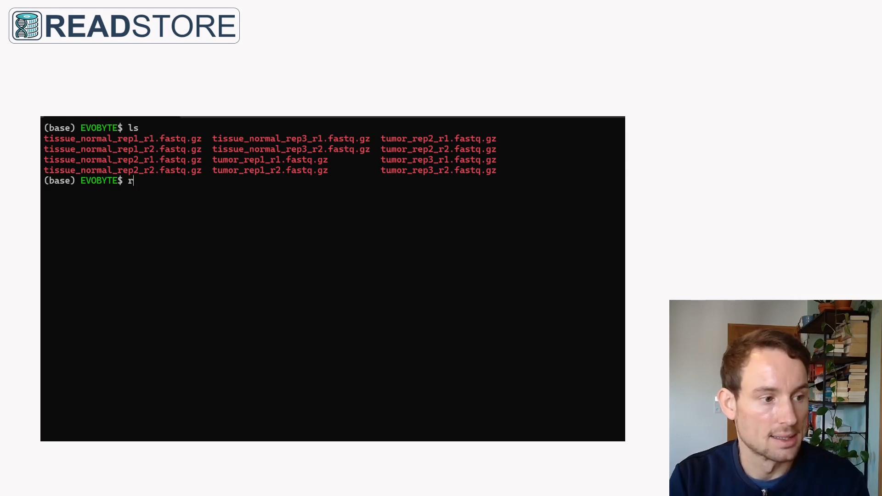
text(eadstore )
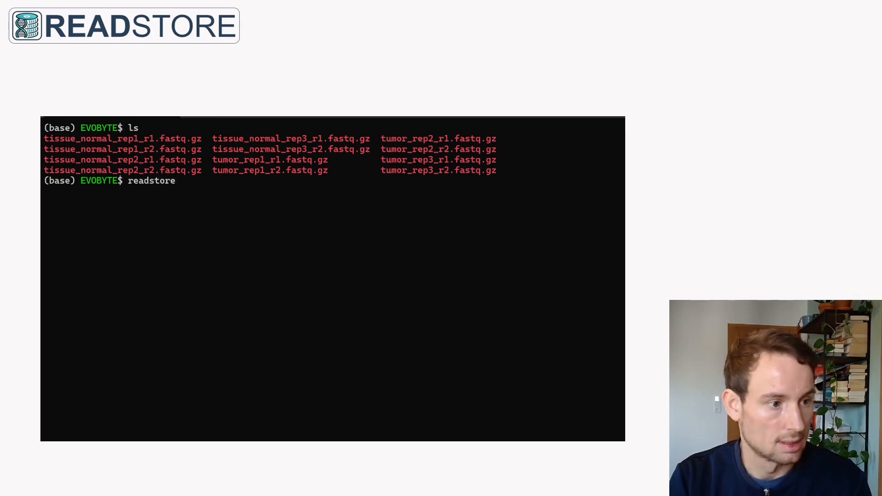
text(-h)
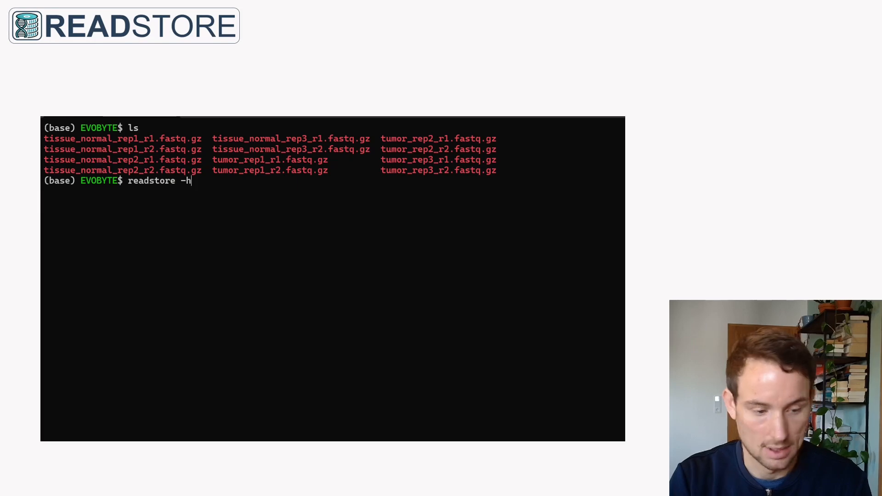
key(Return)
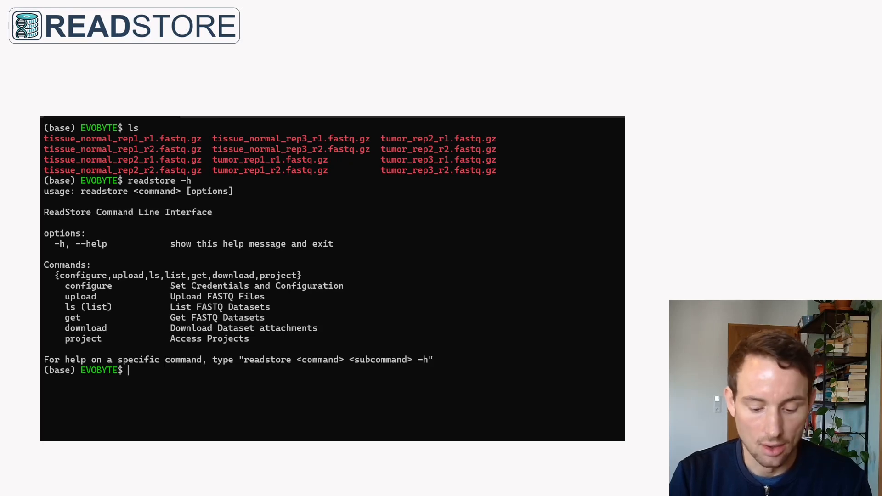
Step: Upload the single file tissue_normal_rep1_r1.fastq.gz with the readstore upload command
text(readstore uol)
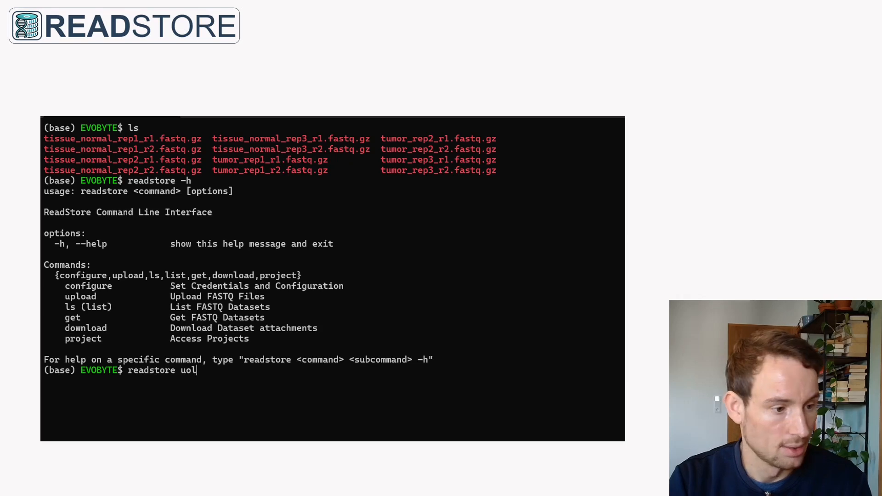
key(BackSpace)
key(BackSpace)
text(pload t)
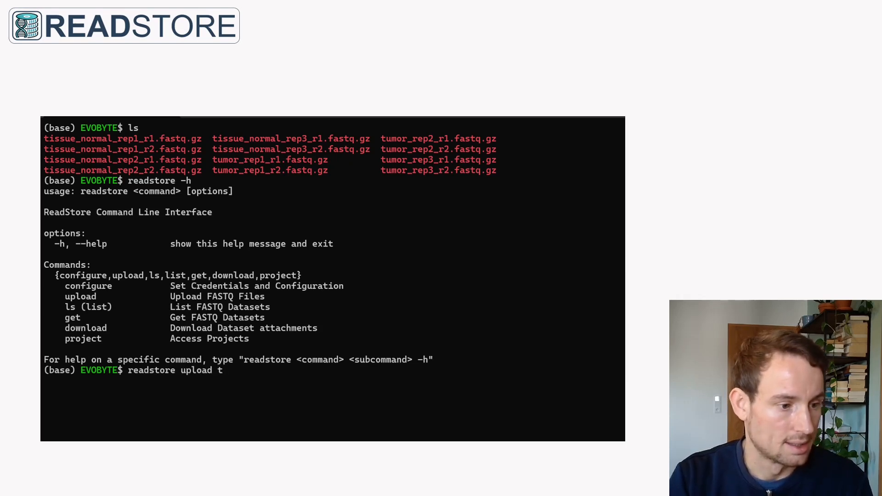
text(i)
key(Tab)
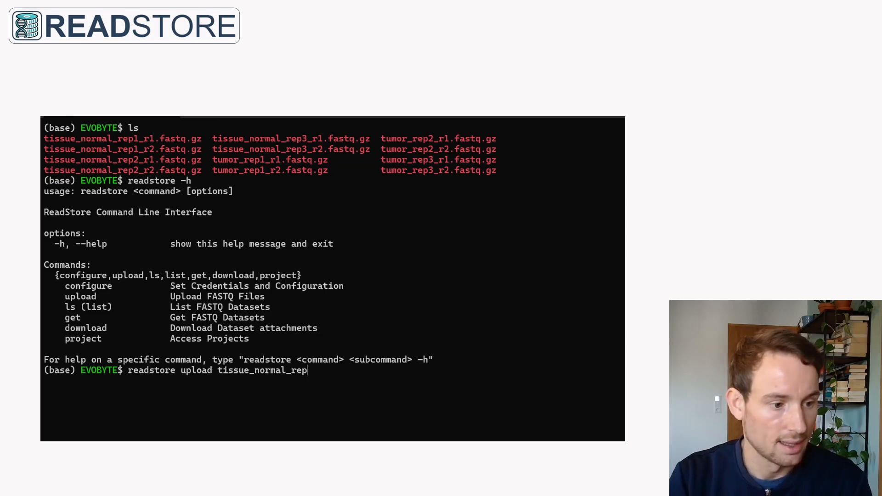
text(1)
key(Tab)
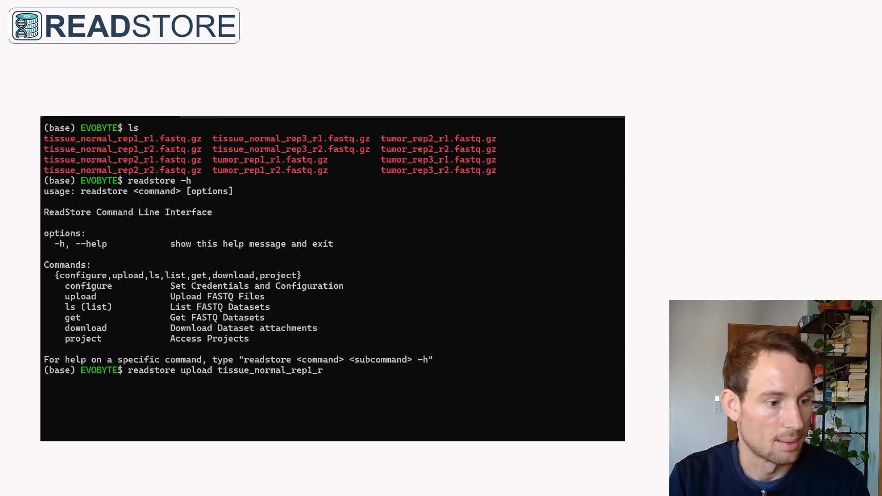
text(1)
key(Tab)
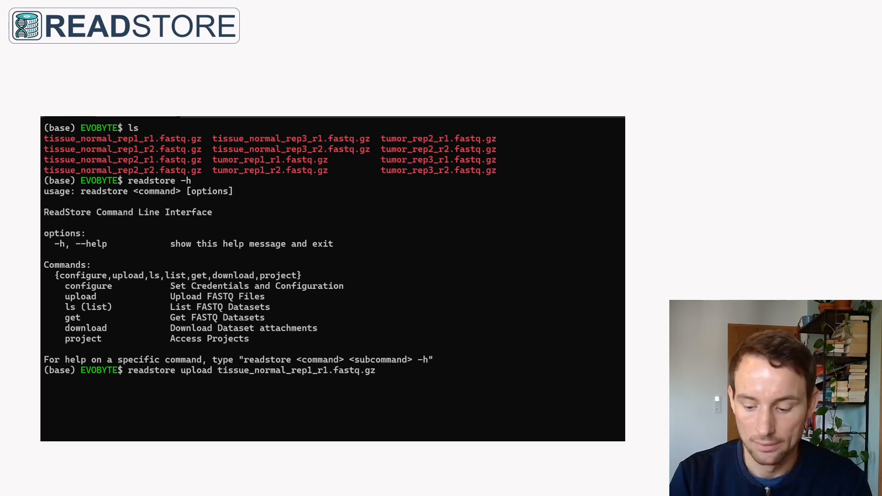
key(Return)
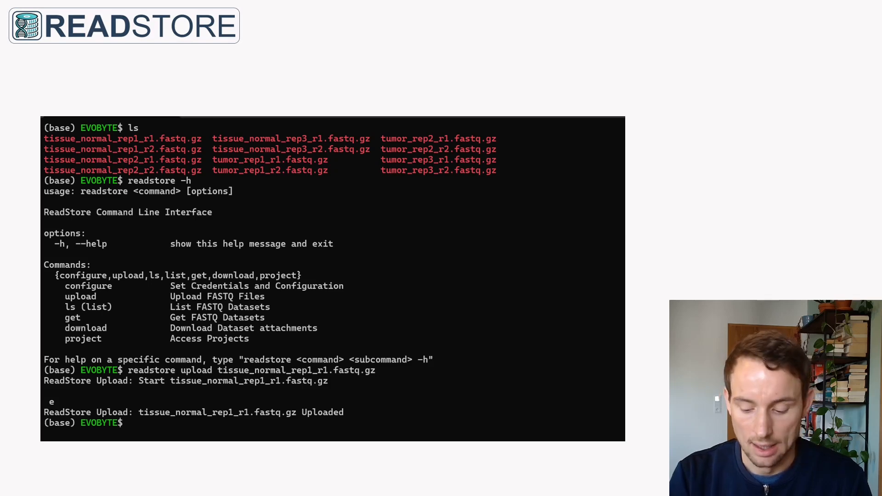
Step: Upload all FASTQ files whose names begin with t by running readstore upload t*
key(Up)
key(BackSpace)
key(BackSpace)
key(BackSpace)
key(BackSpace)
key(BackSpace)
key(BackSpace)
key(BackSpace)
key(BackSpace)
key(BackSpace)
key(BackSpace)
key(BackSpace)
key(BackSpace)
key(BackSpace)
key(BackSpace)
key(BackSpace)
key(BackSpace)
key(BackSpace)
key(BackSpace)
key(BackSpace)
key(BackSpace)
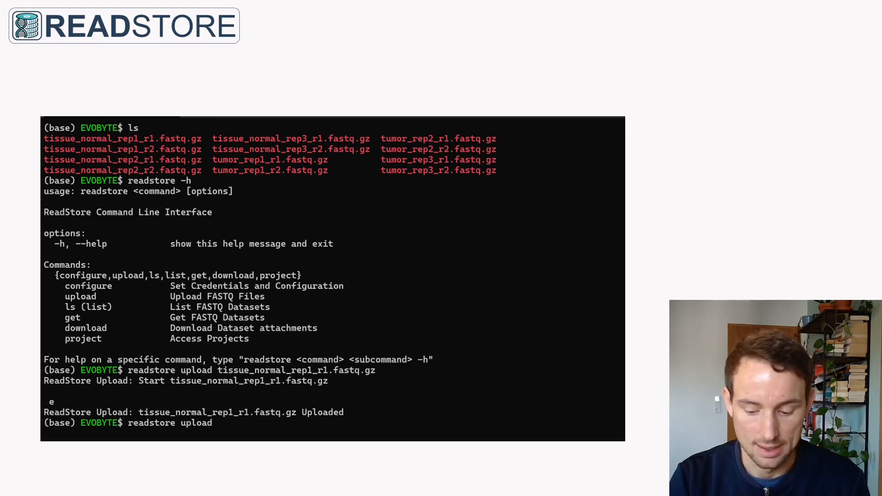
text(*)
key(BackSpace)
text(t)
key(Tab)
key(Tab)
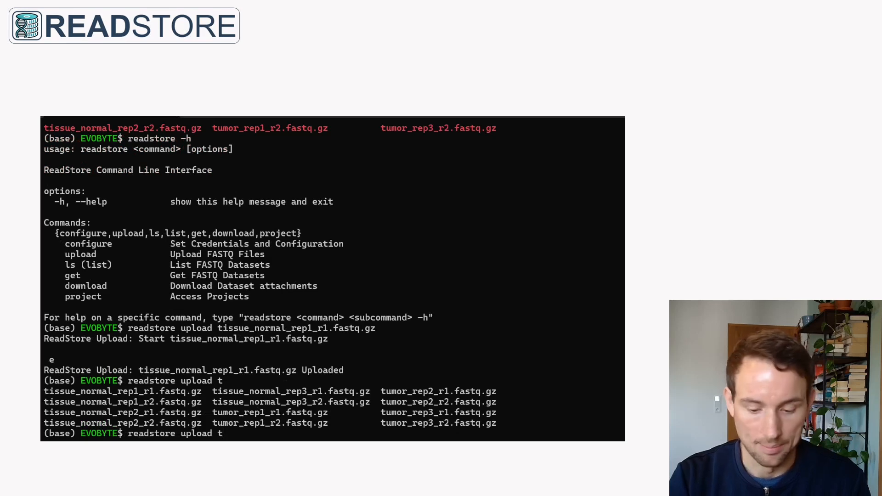
text(*)
key(Return)
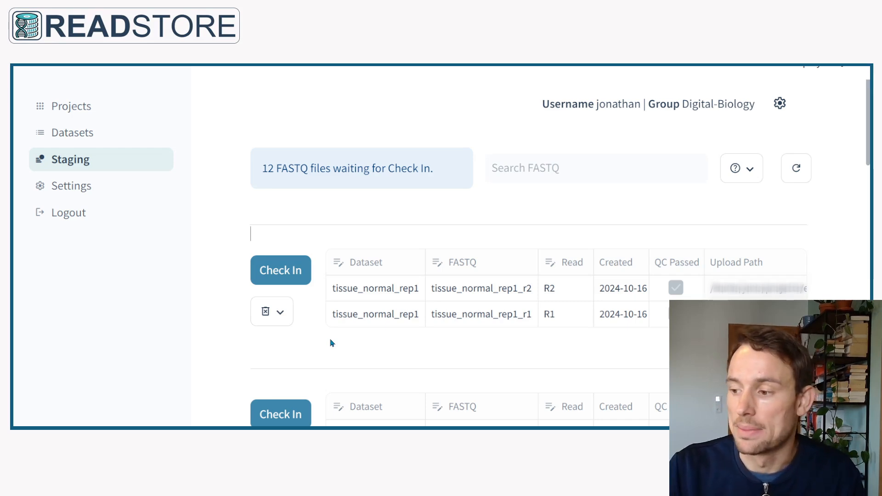
Step: Check in the staged dataset tissue_normal_rep1 and attach it to Cancer-Project
scroll(334, 351, down, 2)
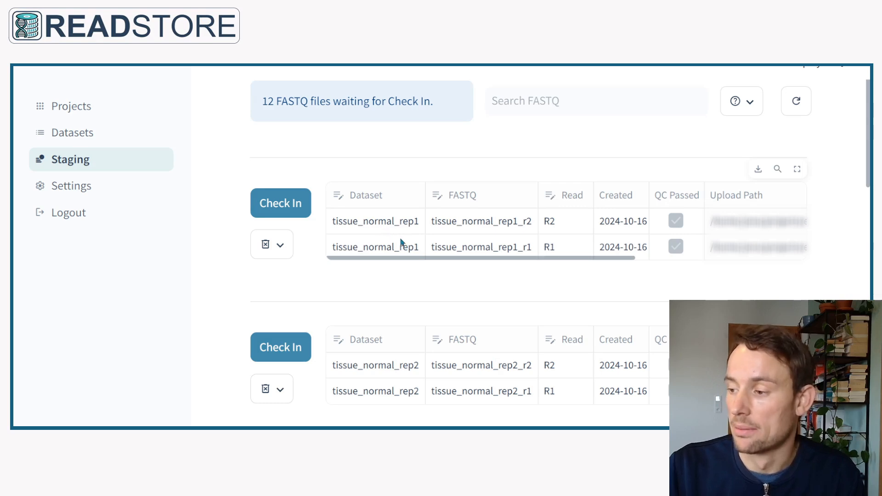
click(292, 203)
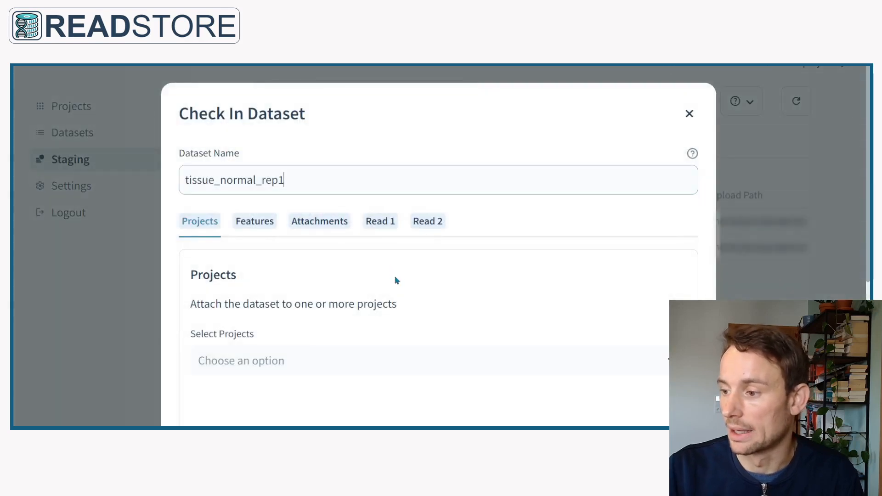
scroll(304, 296, down, 2)
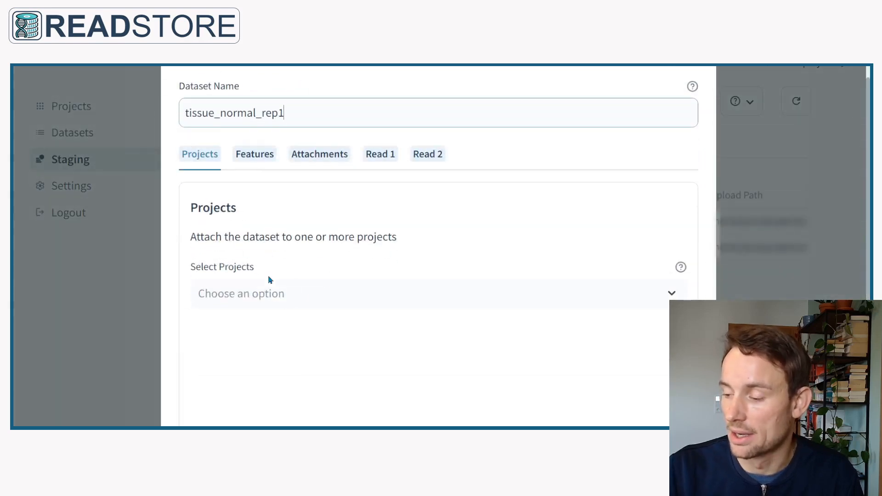
click(268, 298)
click(259, 322)
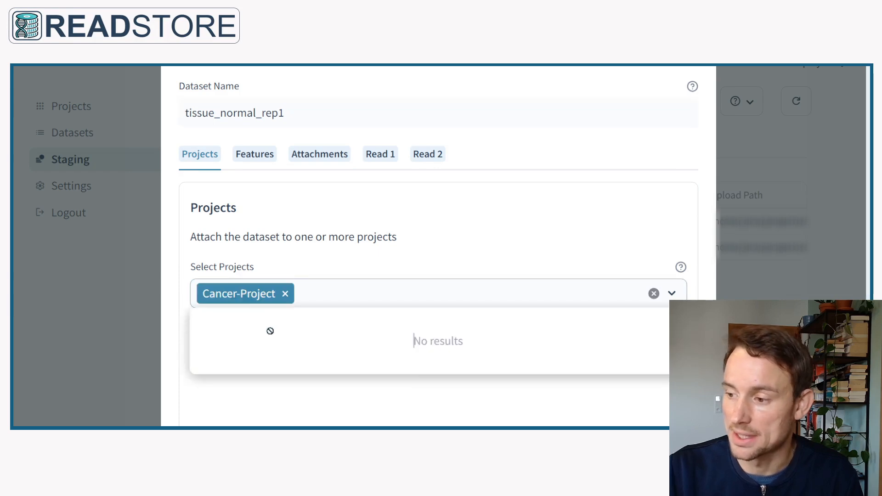
click(229, 391)
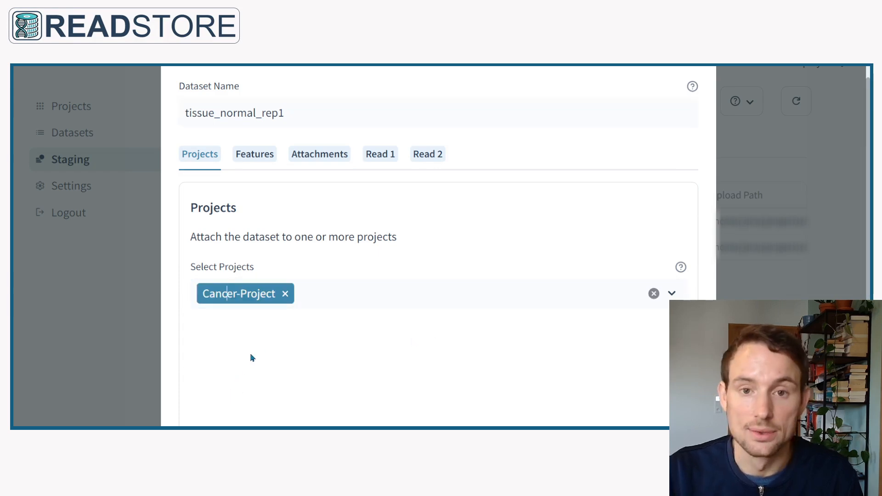
scroll(294, 341, down, 2)
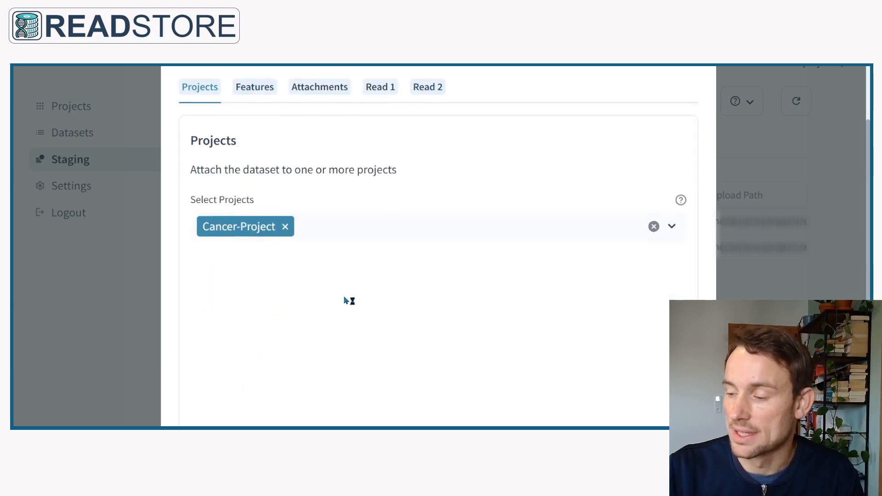
scroll(347, 303, down, 3)
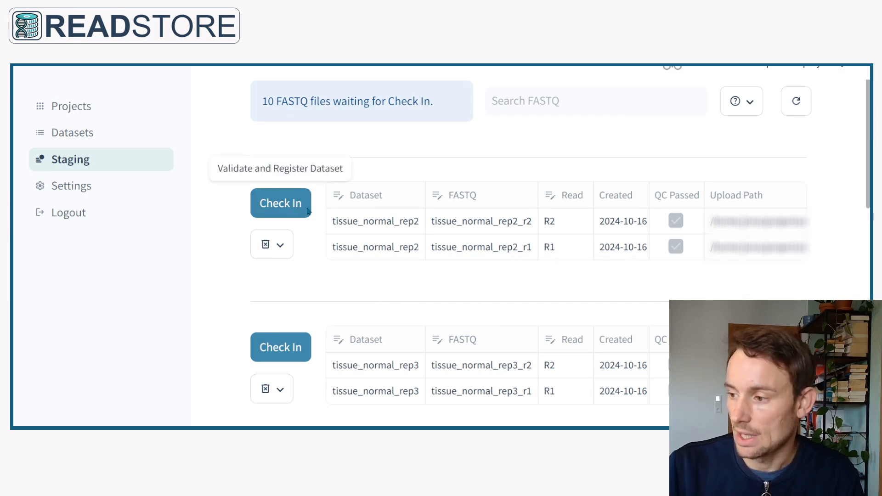
Step: Start the check-in of tissue_normal_rep2 and rename the dataset to tissue_healthy_rep2
click(292, 212)
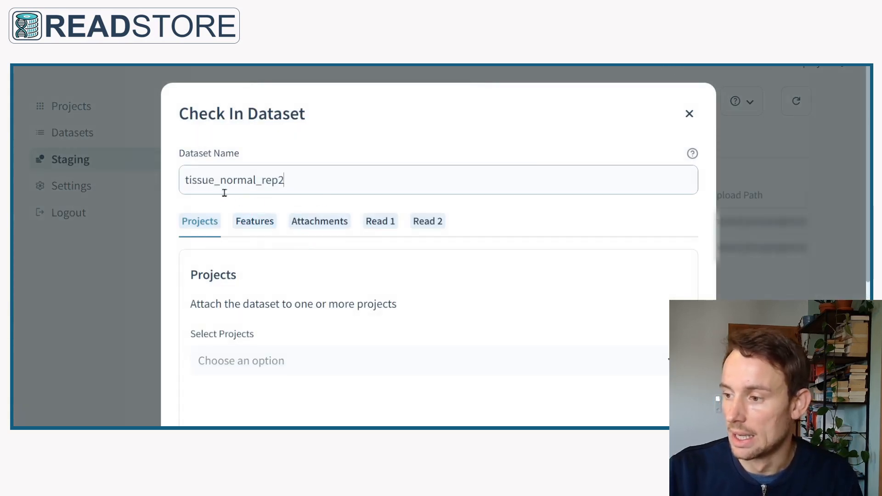
drag(261, 181, 220, 178)
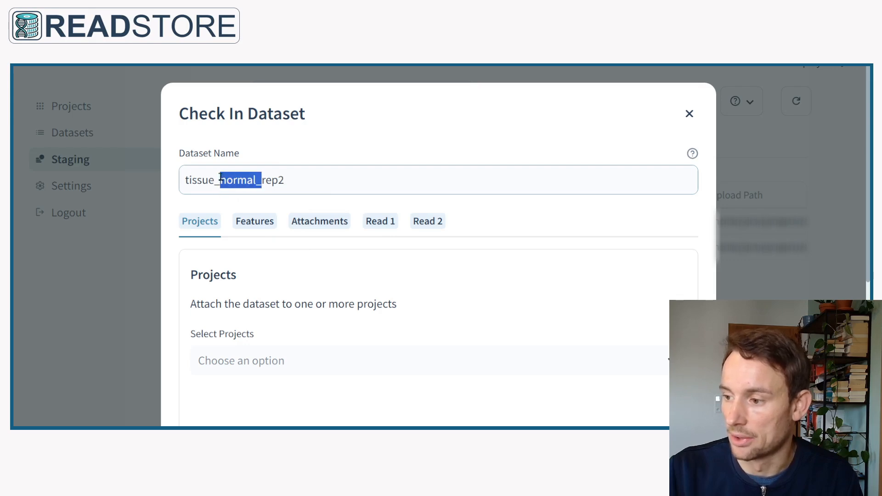
text(healthy)
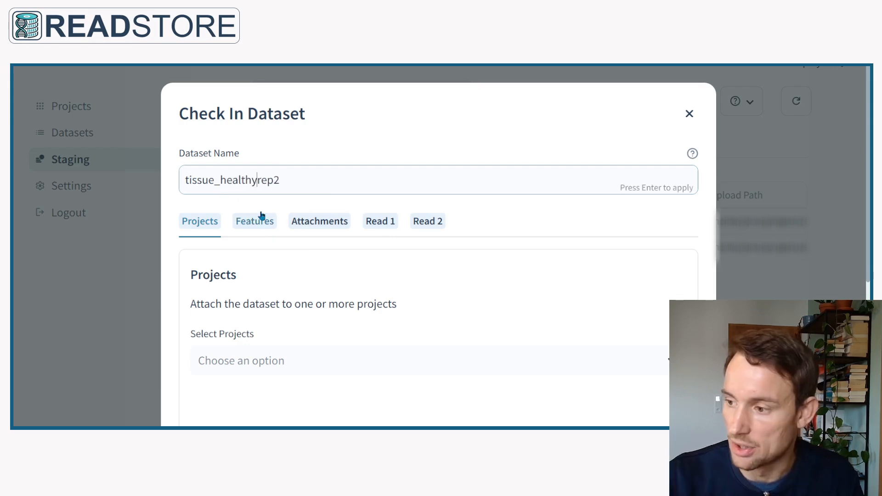
text(_)
Step: Attach the renamed dataset to Cancer-Project, confirm its check-in and go to the Datasets page
scroll(262, 216, down, 3)
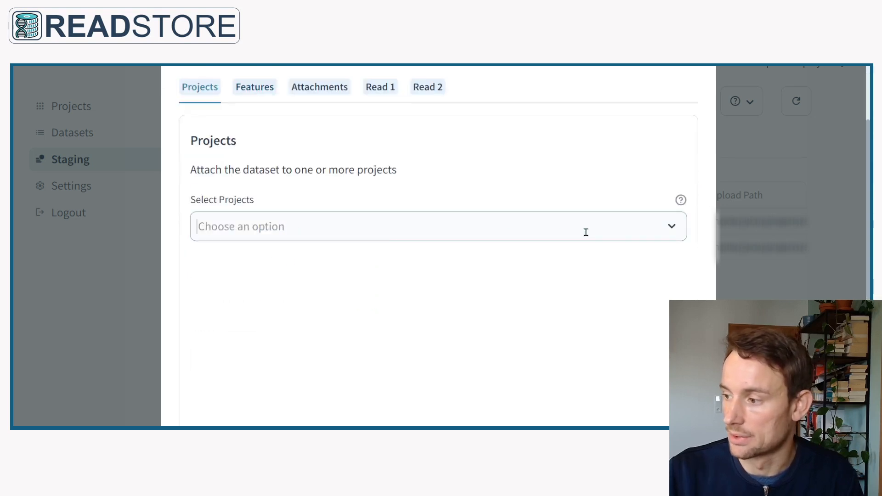
click(588, 233)
click(312, 248)
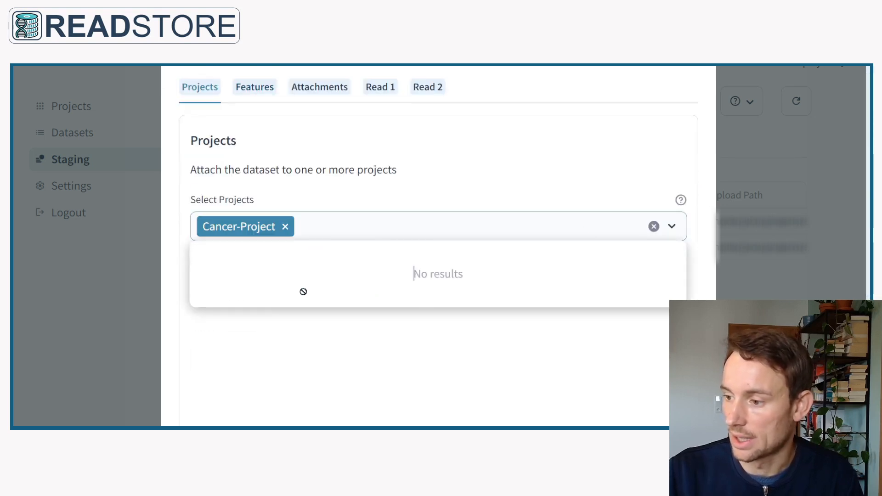
click(339, 366)
scroll(419, 364, down, 3)
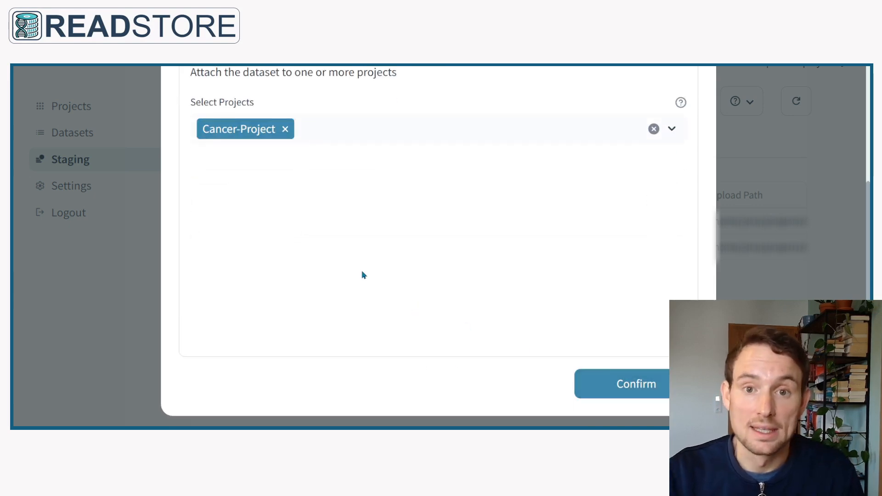
click(90, 136)
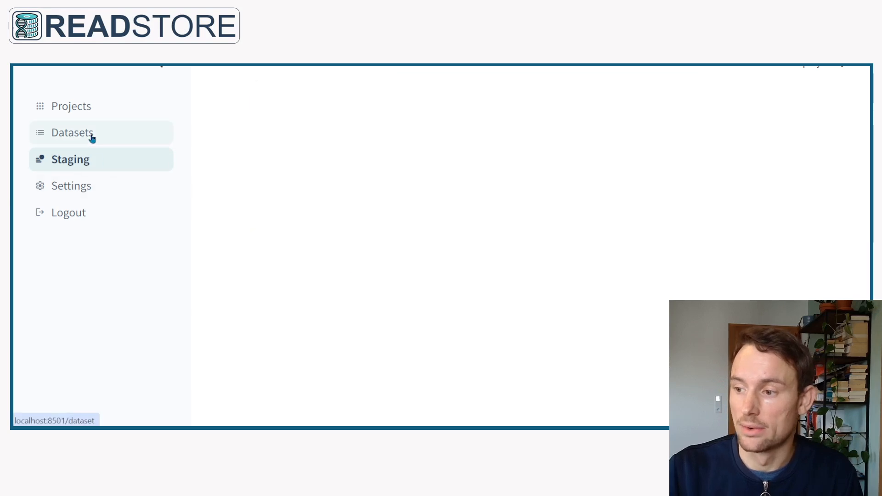
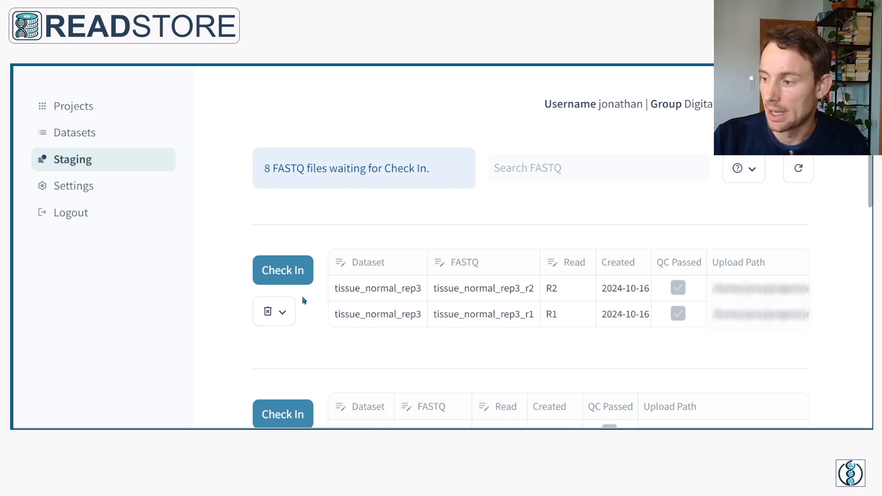
Step: Start the check-in of the staged dataset tissue_normal_rep3 and attach it to Cancer-Project
click(290, 275)
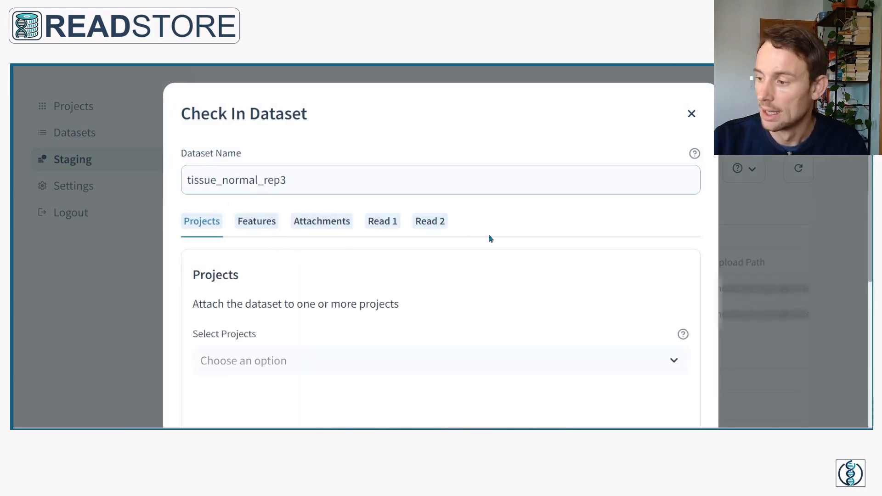
scroll(489, 234, down, 2)
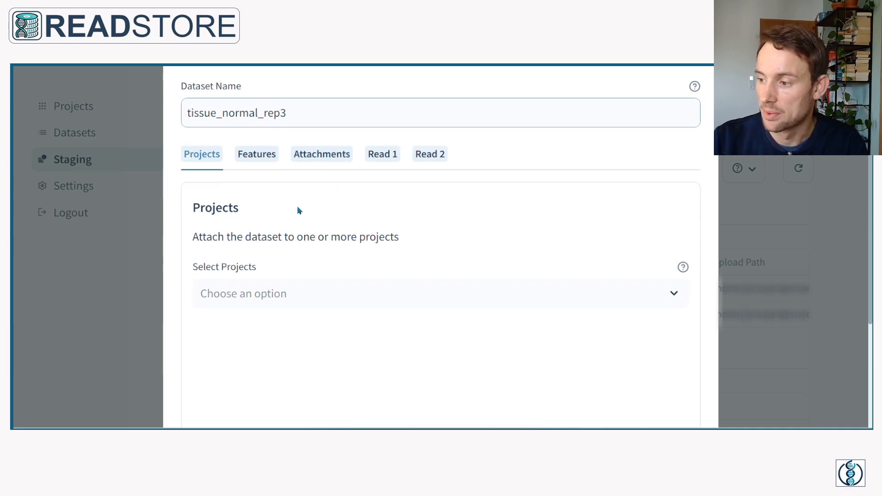
scroll(298, 209, down, 2)
scroll(225, 177, up, 2)
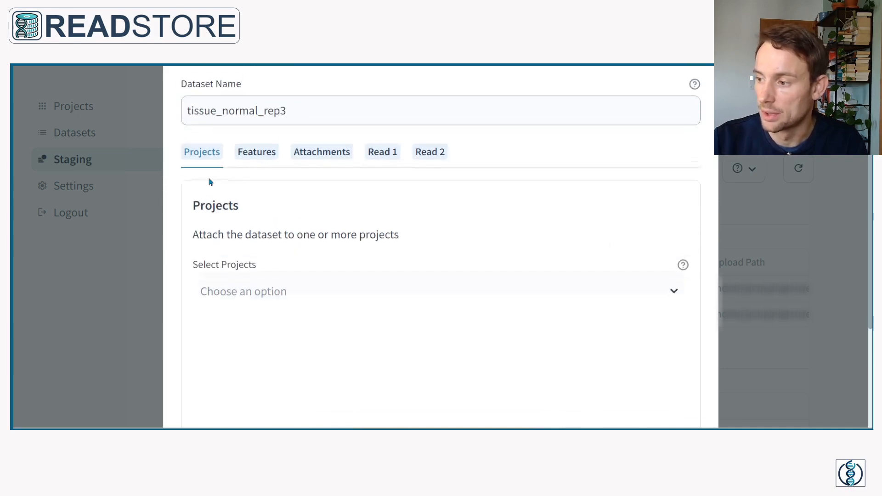
scroll(247, 226, down, 2)
click(247, 226)
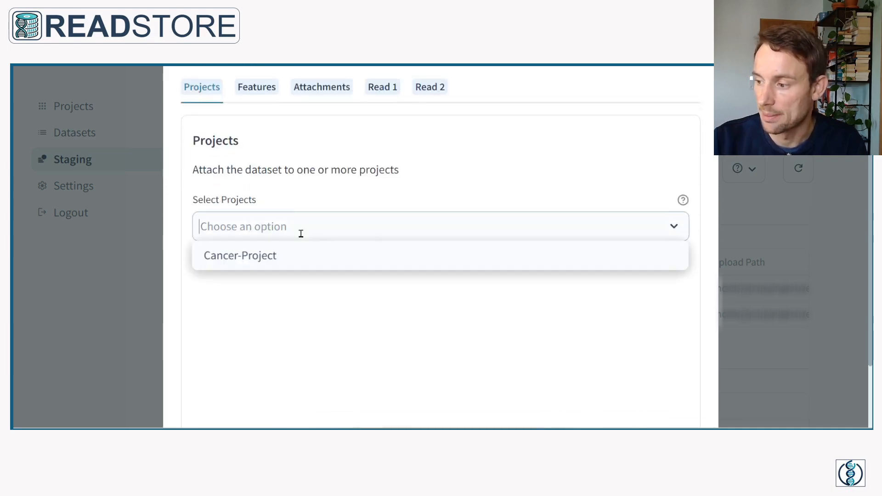
click(256, 256)
click(437, 173)
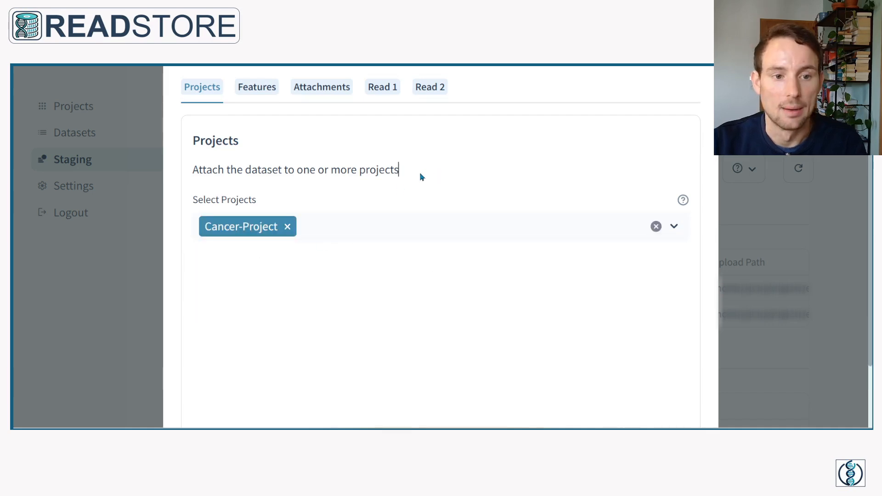
scroll(422, 177, up, 2)
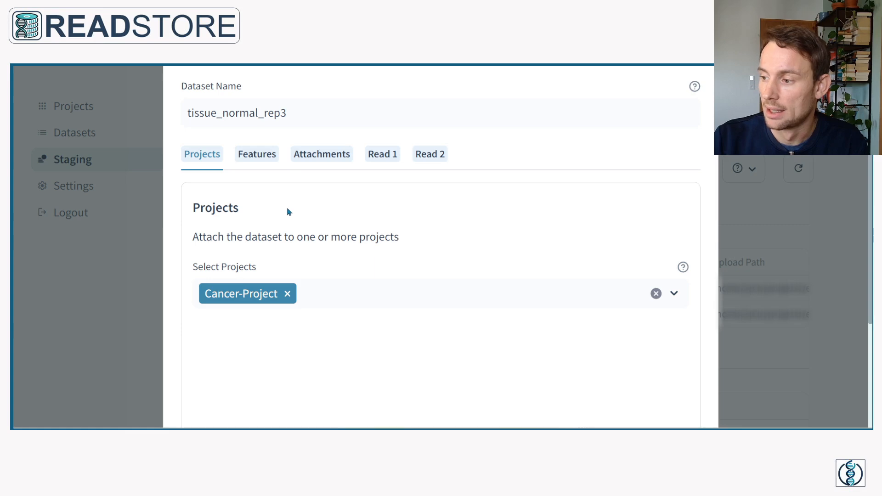
Step: Enter "This is a normal tissue" as the description of the dataset tissue_normal_rep3
click(256, 160)
scroll(287, 200, down, 2)
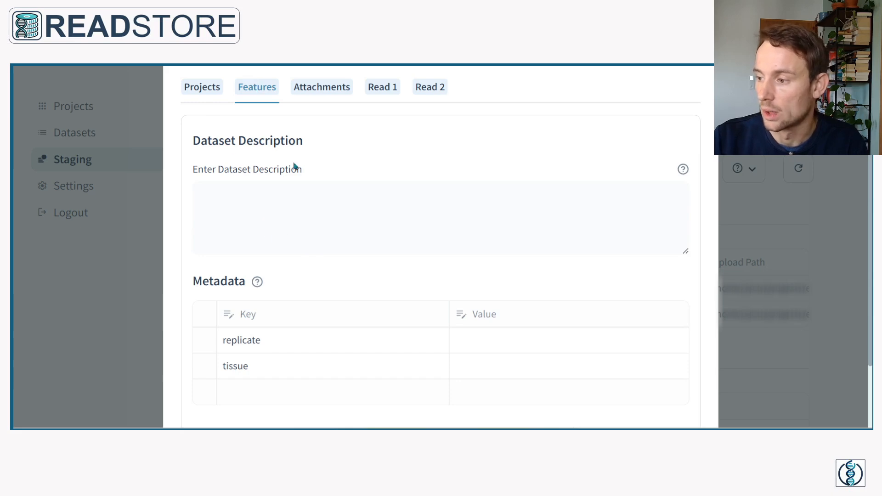
click(243, 221)
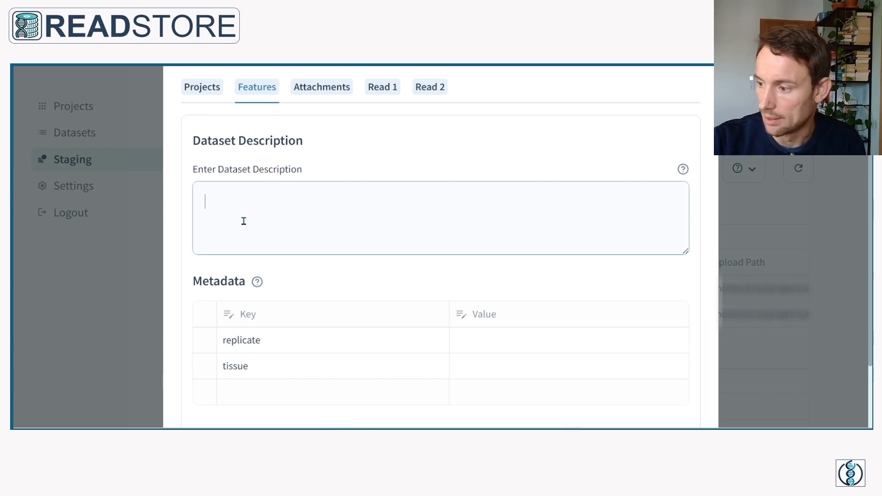
text(This i)
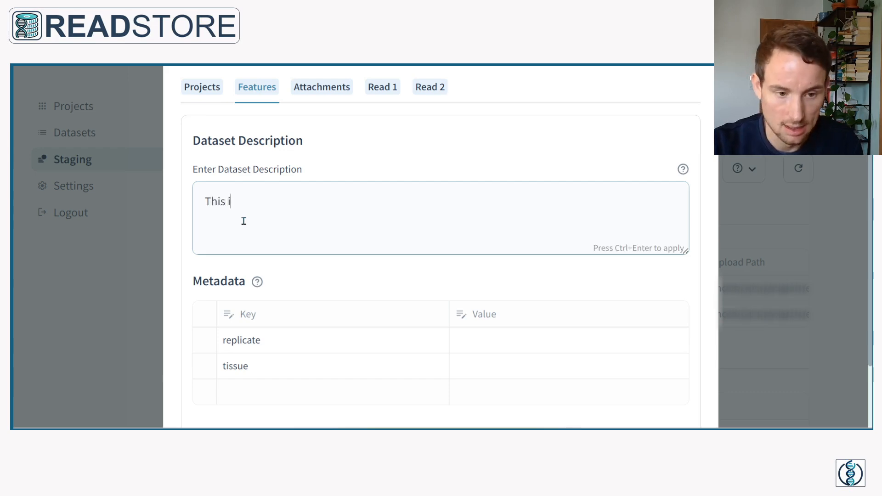
text(s a normal)
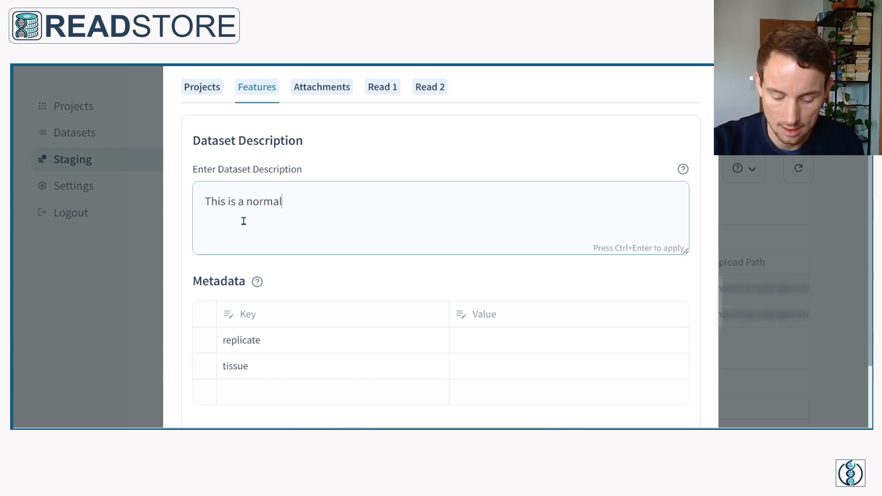
text( tissue)
Step: Fill in the dataset's metadata values with 3 for replicate and normal for tissue
scroll(243, 221, down, 2)
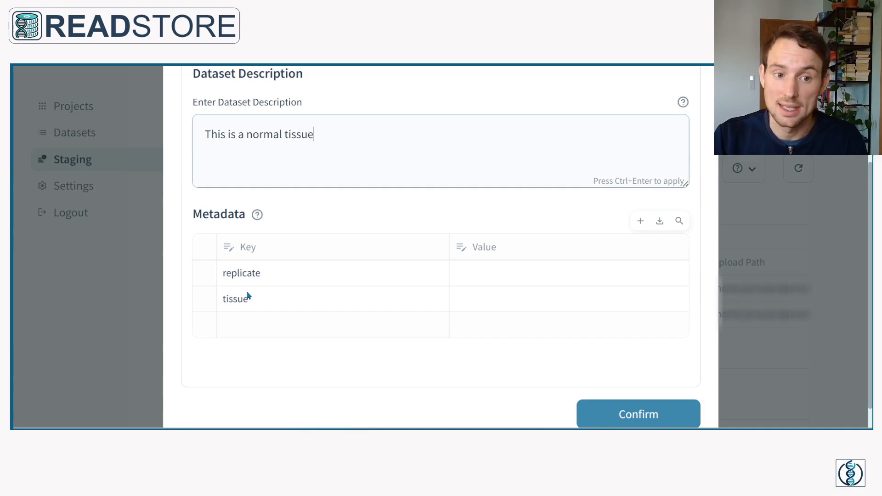
mouse_move(228, 301)
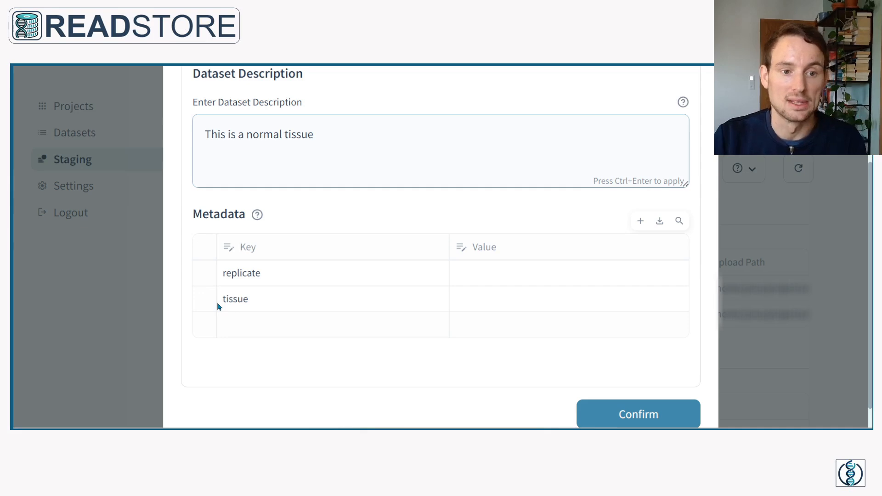
double_click(487, 270)
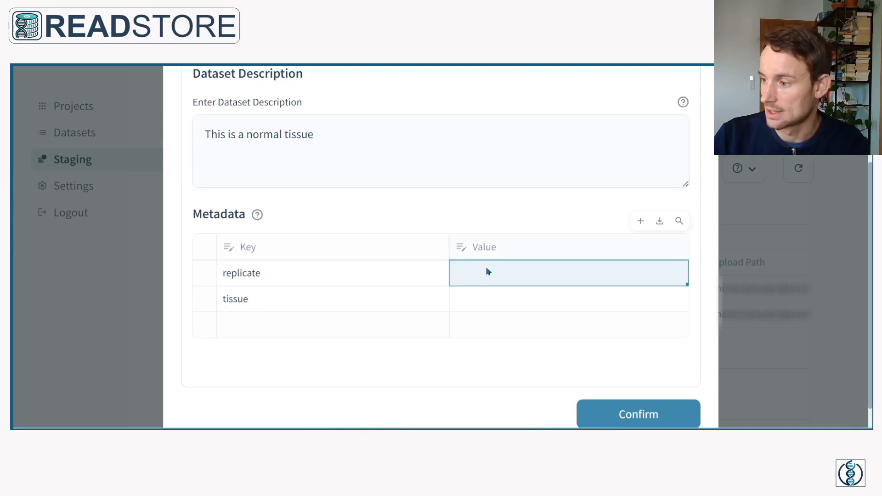
scroll(423, 223, up, 3)
scroll(423, 225, down, 3)
text(3)
click(503, 301)
double_click(502, 302)
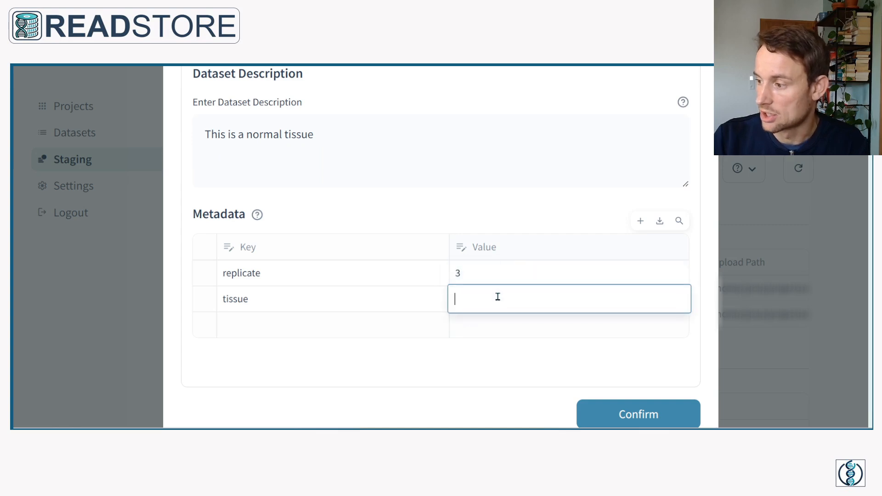
text(normal)
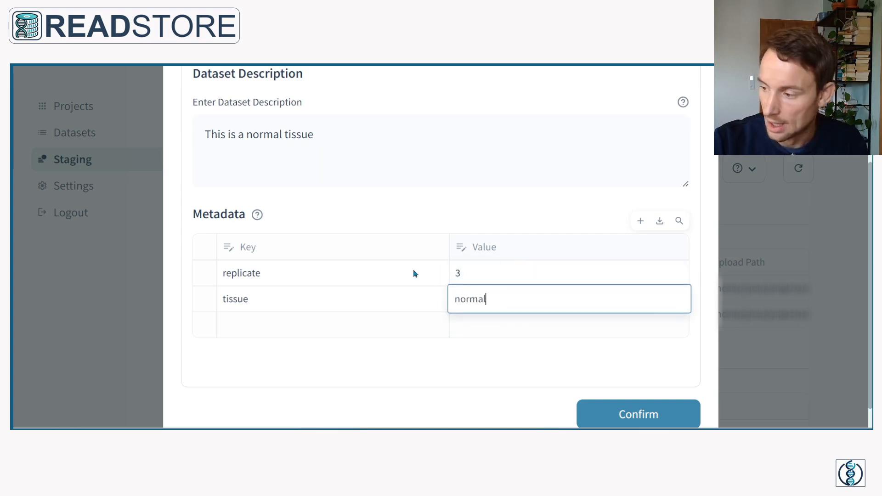
key(Return)
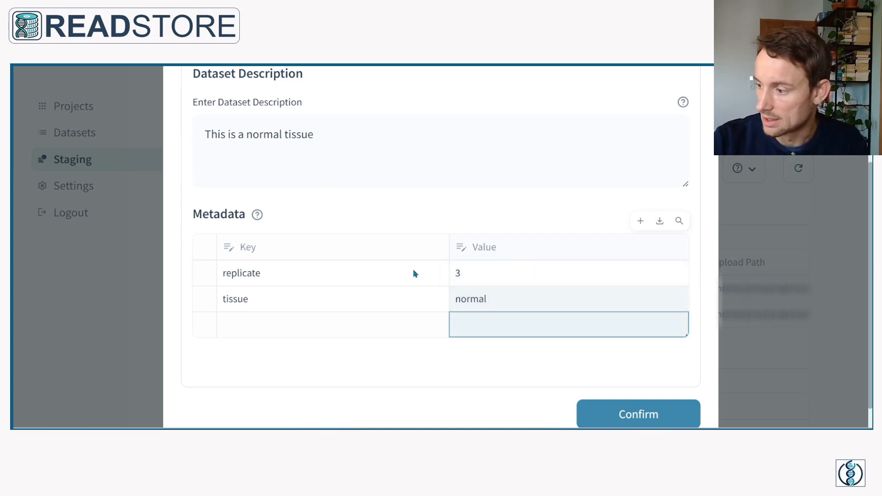
Step: Add a new metadata entry with the key platform and the value rna-seq
double_click(240, 327)
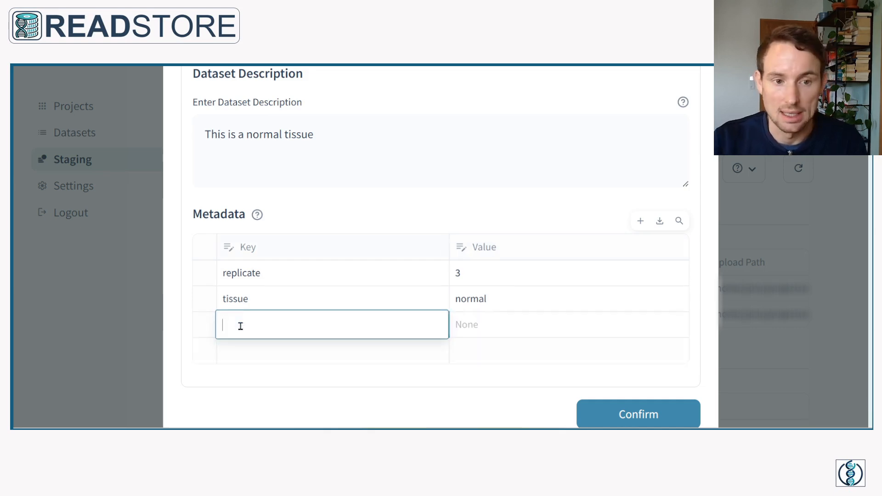
text(paltform)
key(BackSpace)
key(BackSpace)
key(BackSpace)
key(BackSpace)
key(BackSpace)
key(BackSpace)
key(BackSpace)
text(latform)
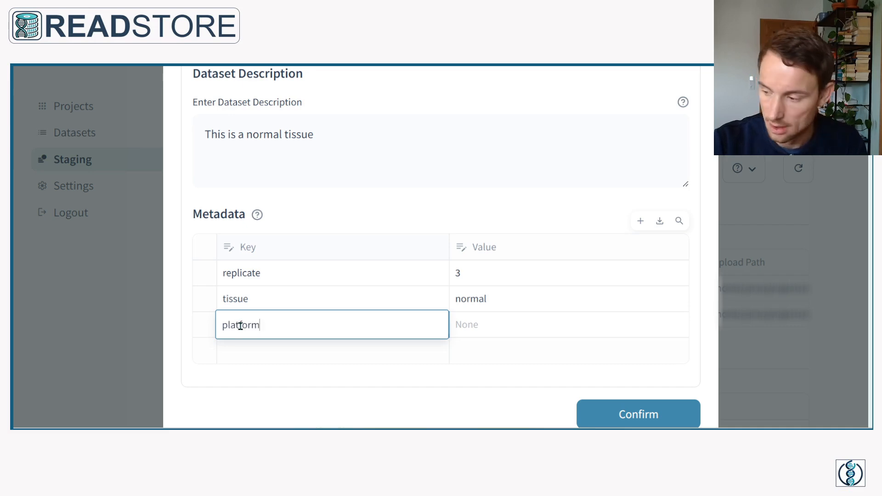
double_click(477, 324)
text(rna-seq)
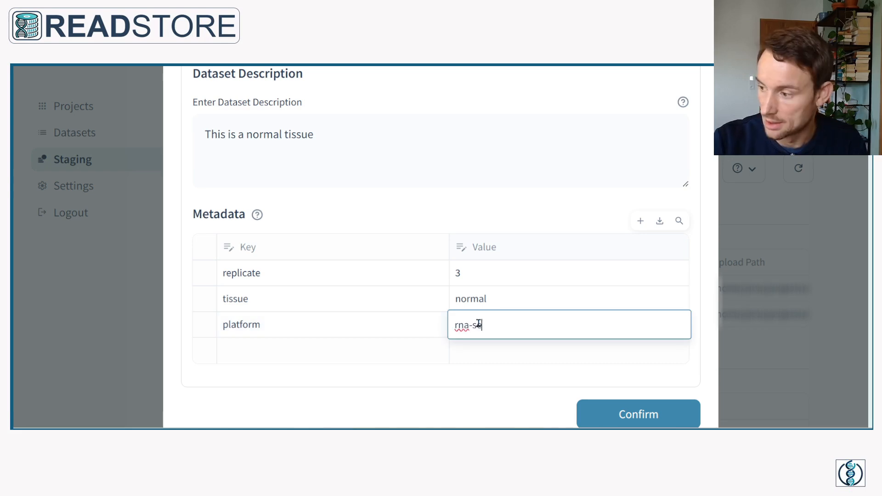
key(Return)
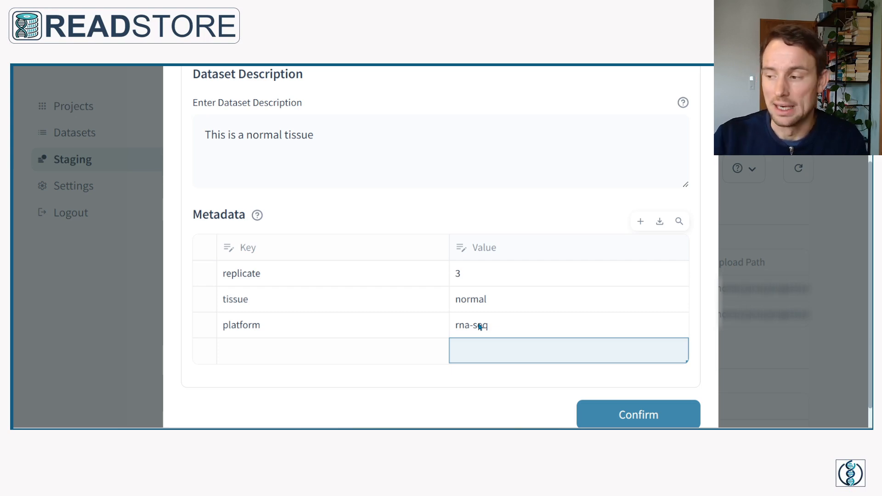
Step: Review the dataset's attachment upload options and examine the Read 1 FASTQ statistics and per-base Phred score plot
scroll(443, 222, up, 3)
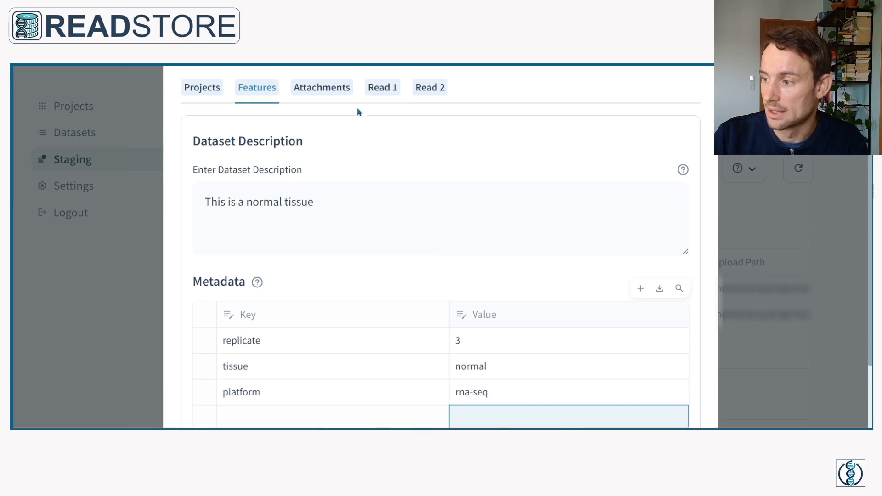
click(337, 89)
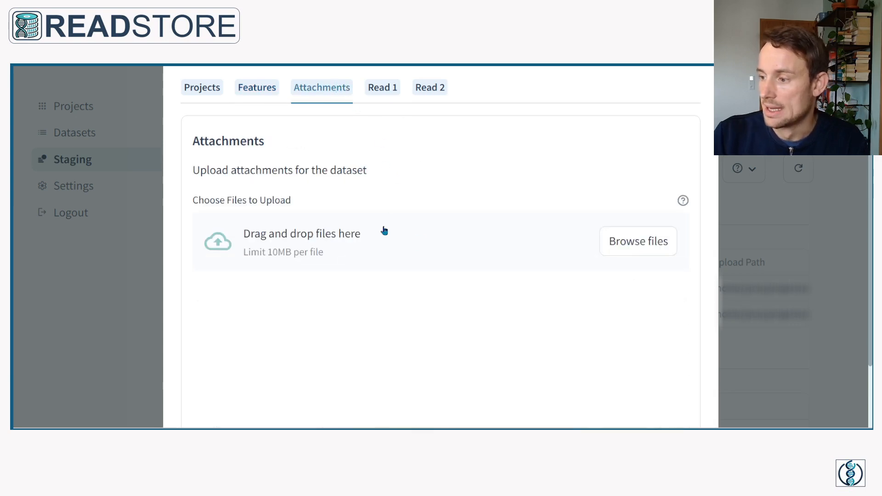
scroll(414, 230, down, 2)
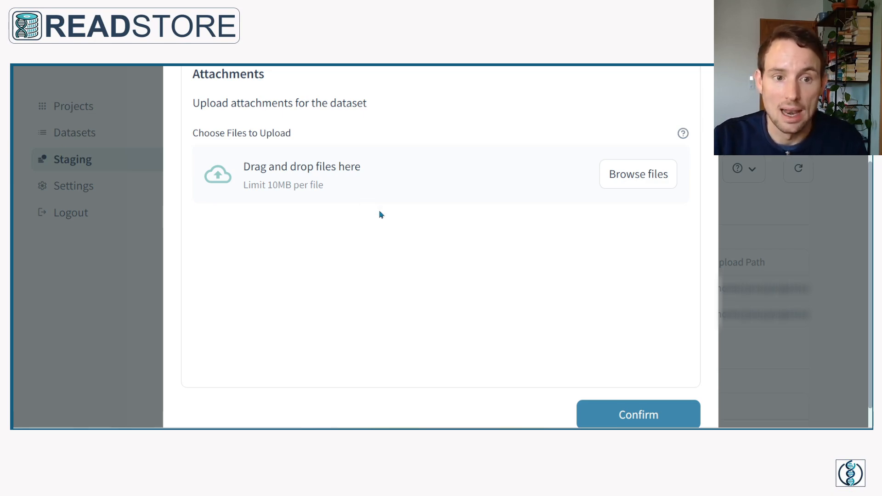
scroll(381, 227, up, 2)
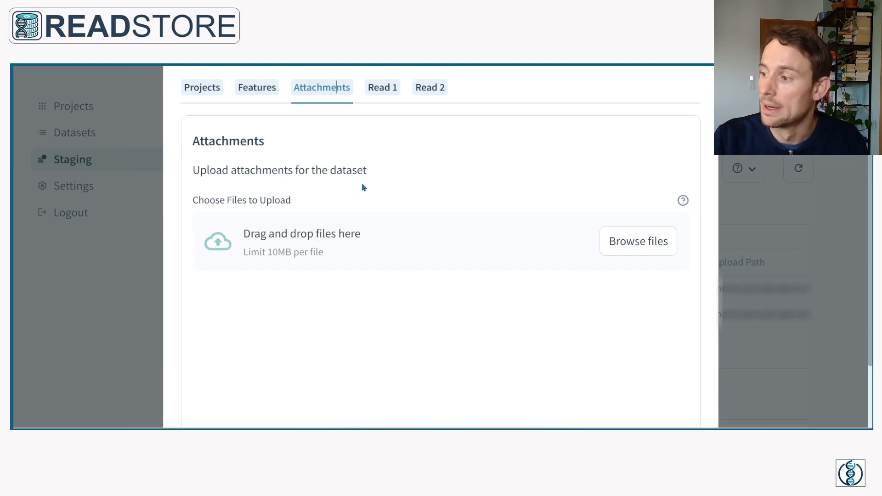
click(381, 90)
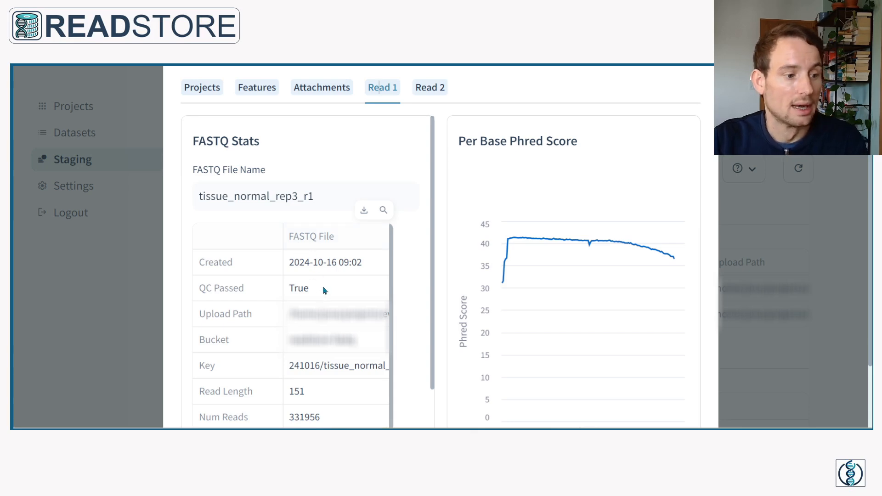
scroll(322, 286, down, 1)
scroll(296, 329, down, 2)
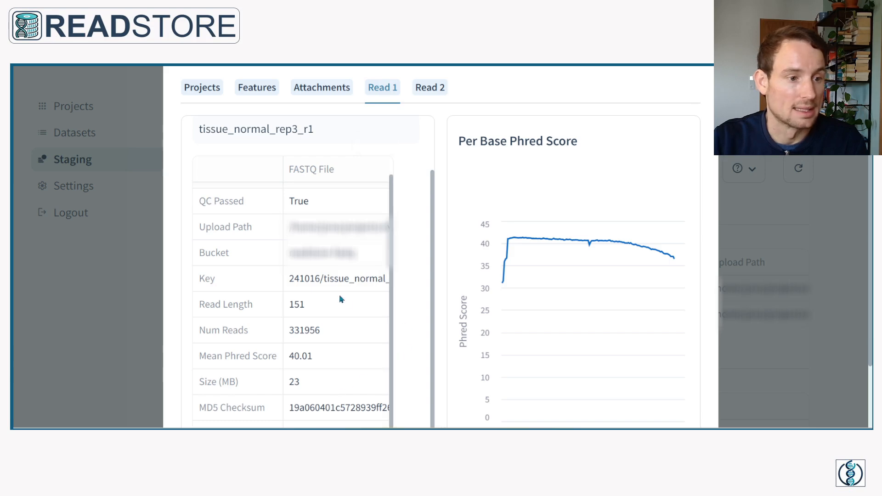
scroll(347, 305, up, 1)
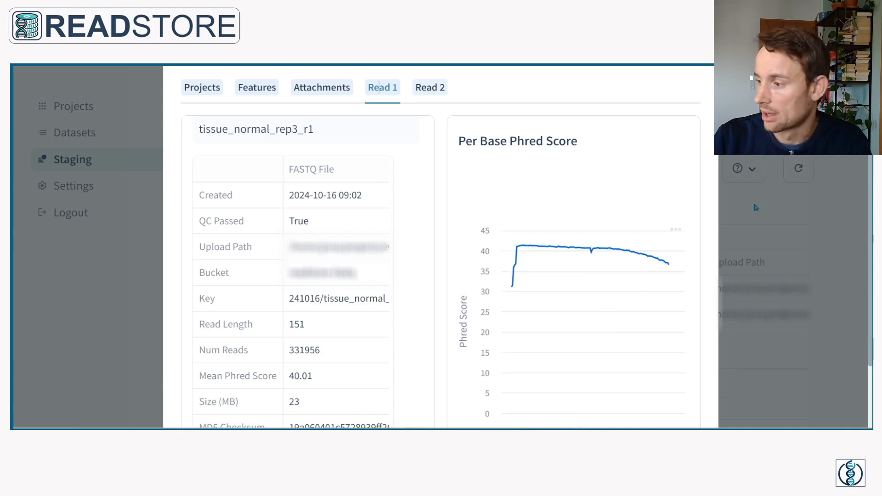
scroll(699, 204, down, 1)
scroll(699, 204, down, 2)
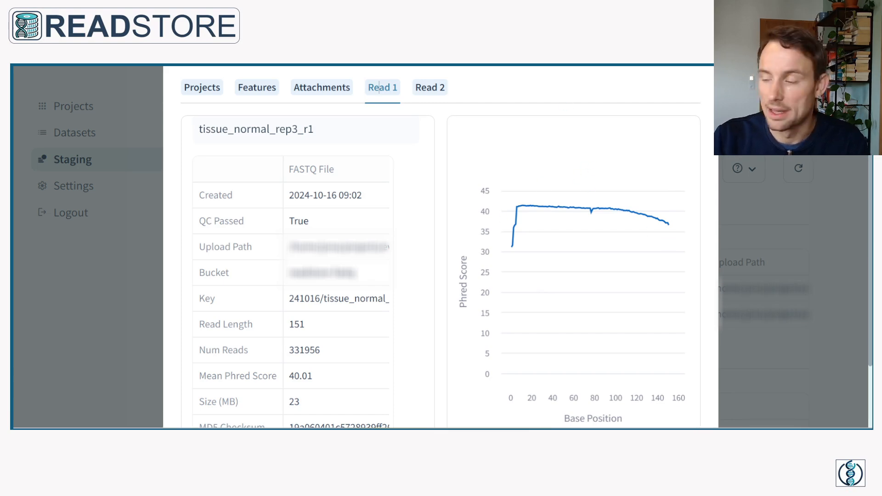
Step: Review the Read 2 FASTQ statistics and confirm the check-in of tissue_normal_rep3
click(442, 87)
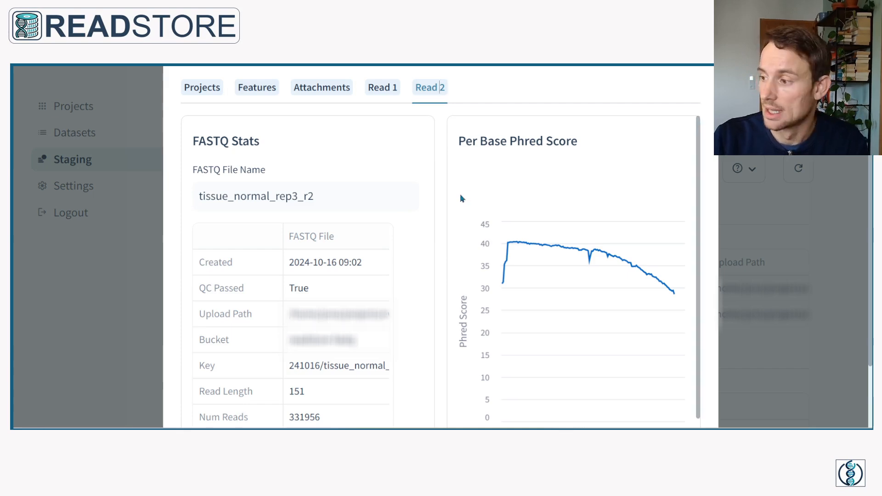
scroll(443, 349, down, 3)
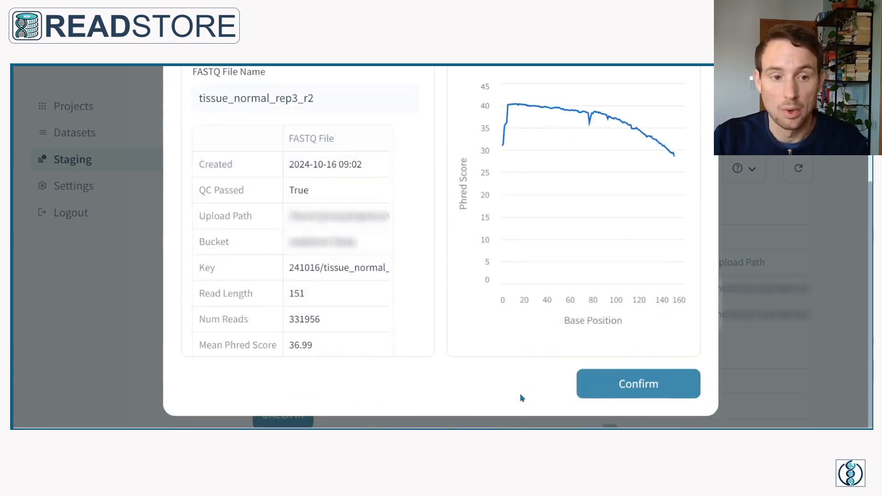
click(630, 389)
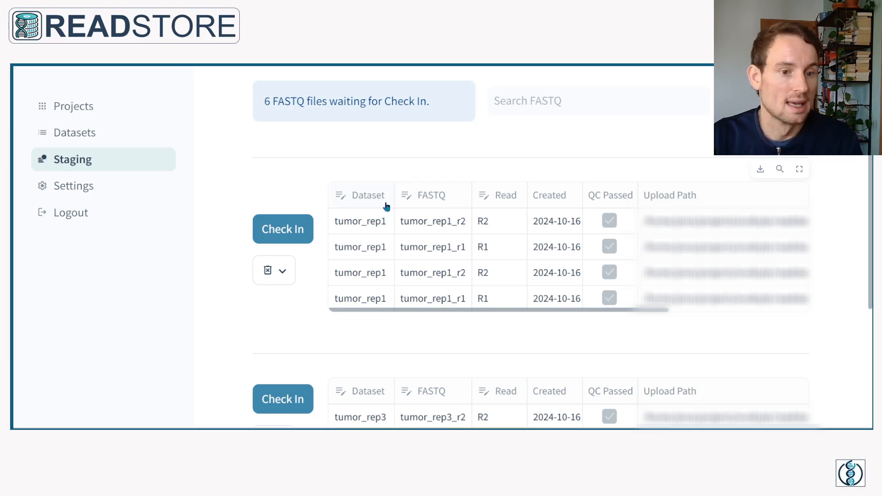
Step: Change the dataset name of the first staged tumor_rep1_r2 file to tumor_patA_rep1
mouse_move(386, 206)
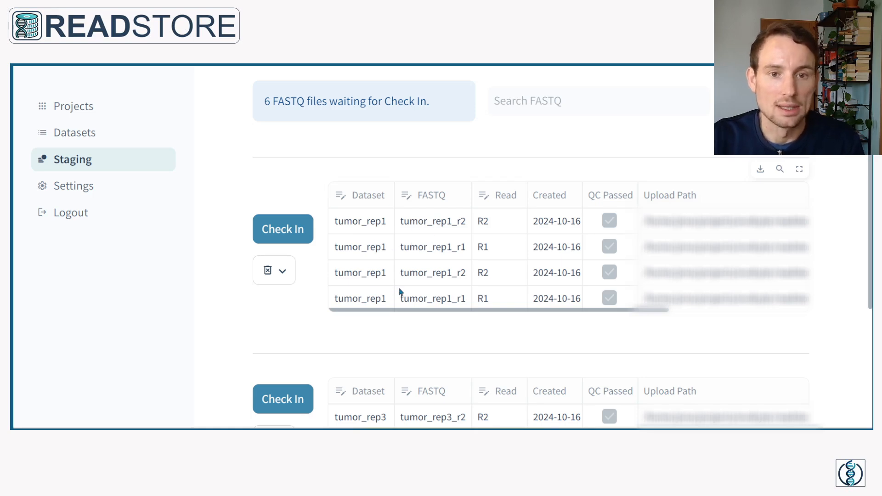
double_click(369, 226)
click(362, 222)
text(_patA)
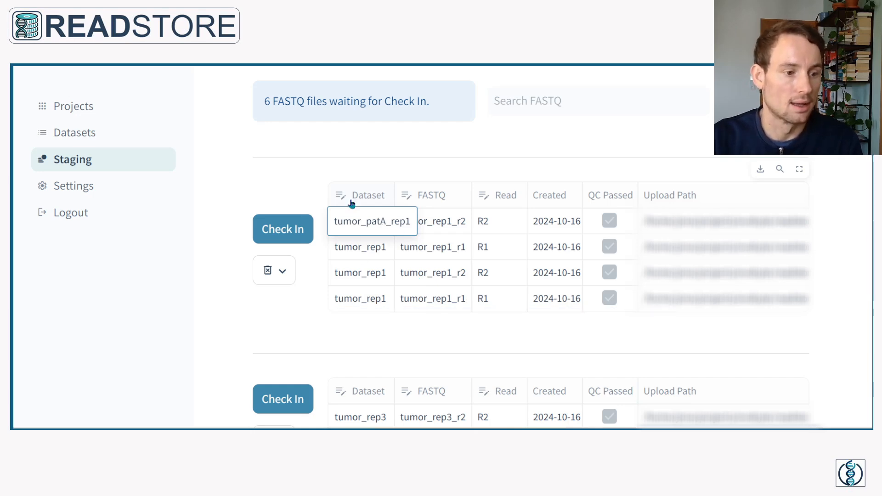
key(Return)
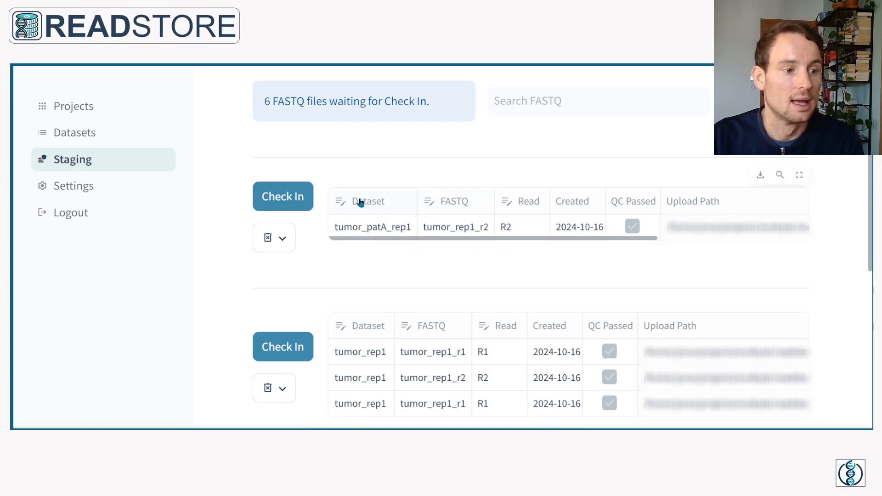
Step: Copy the dataset name tumor_patA_rep1 to the first tumor_rep1_r1 file in the tumor_rep1 group
double_click(383, 227)
key(ctrl+c)
click(380, 282)
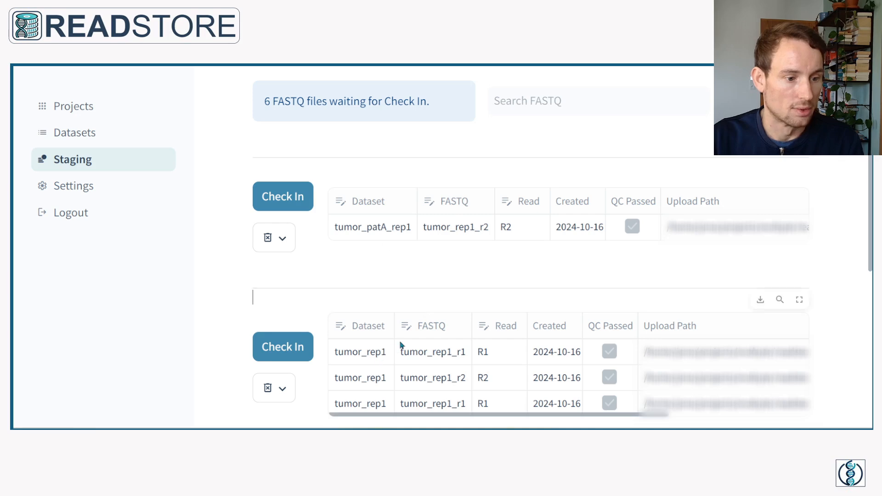
click(373, 358)
double_click(372, 358)
key(ctrl+v)
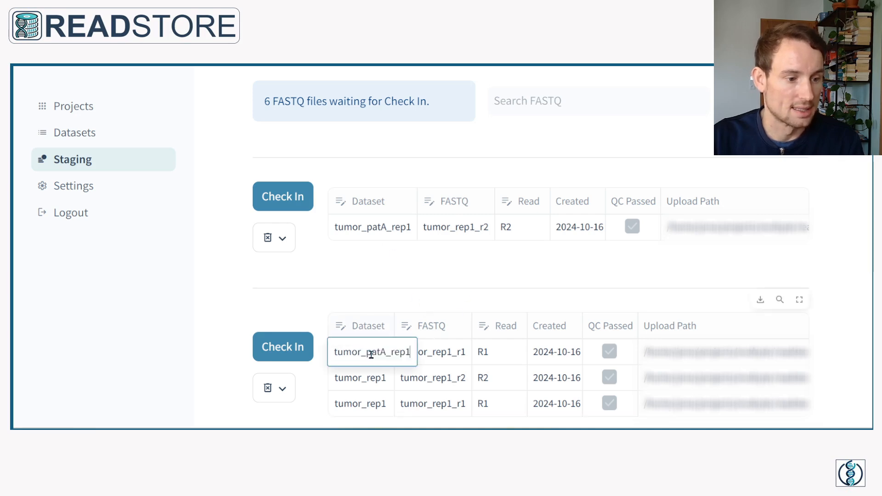
key(Return)
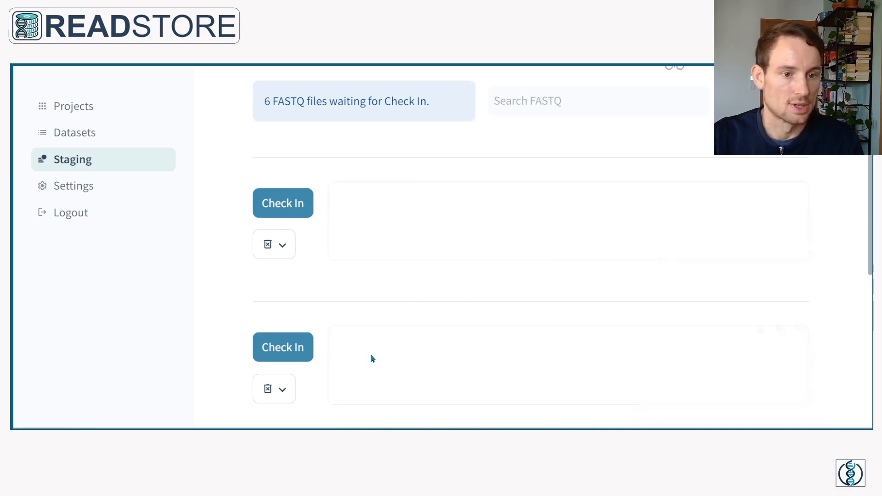